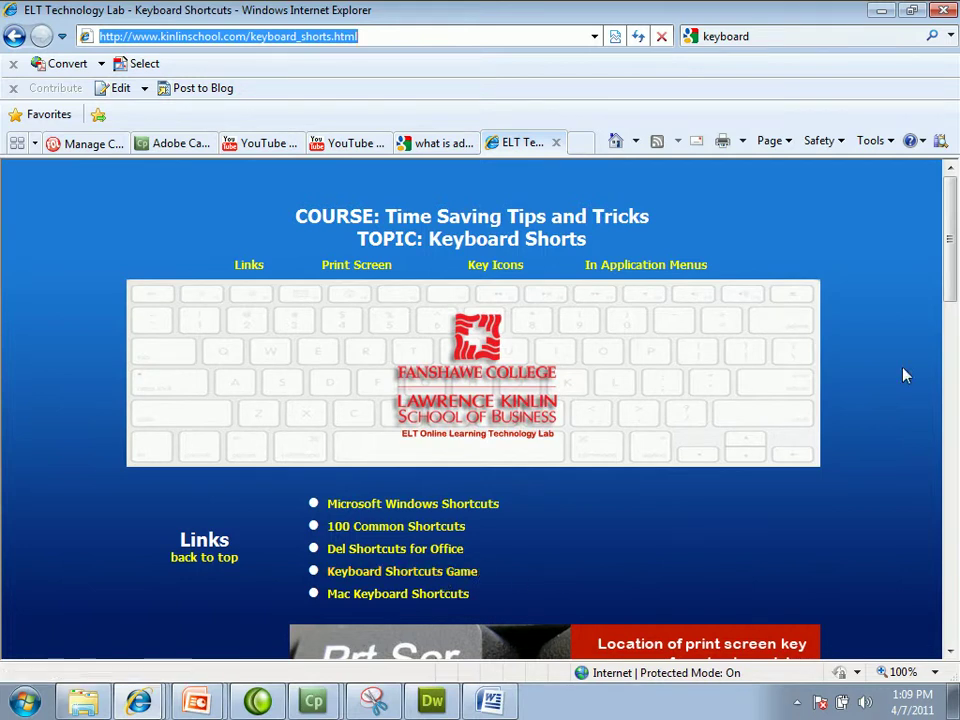
left_click(891, 405)
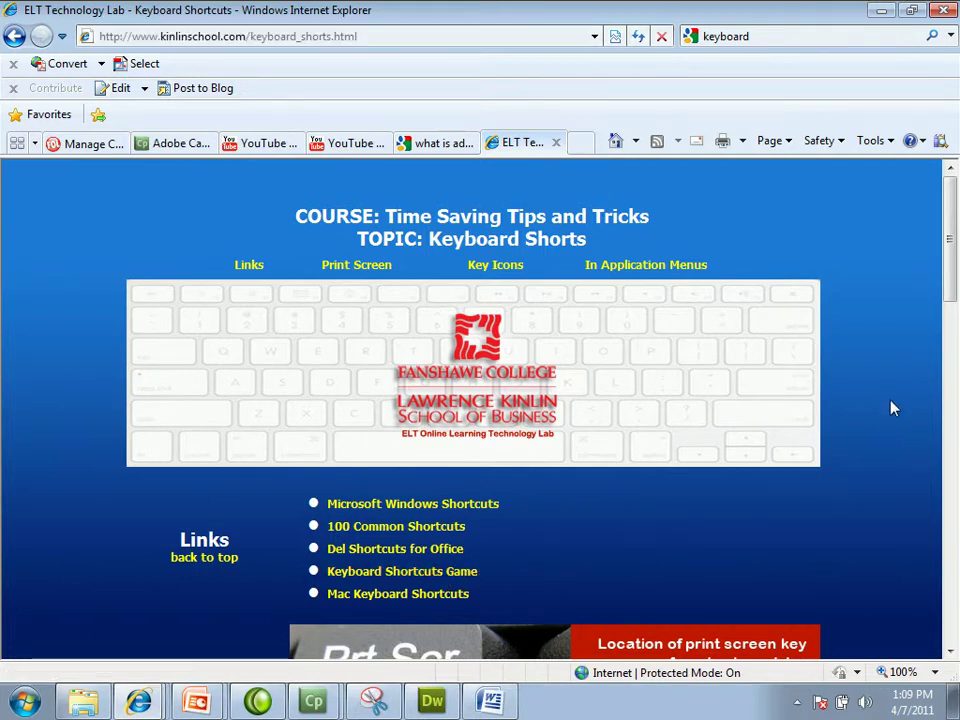
left_click_drag(953, 262, 945, 232)
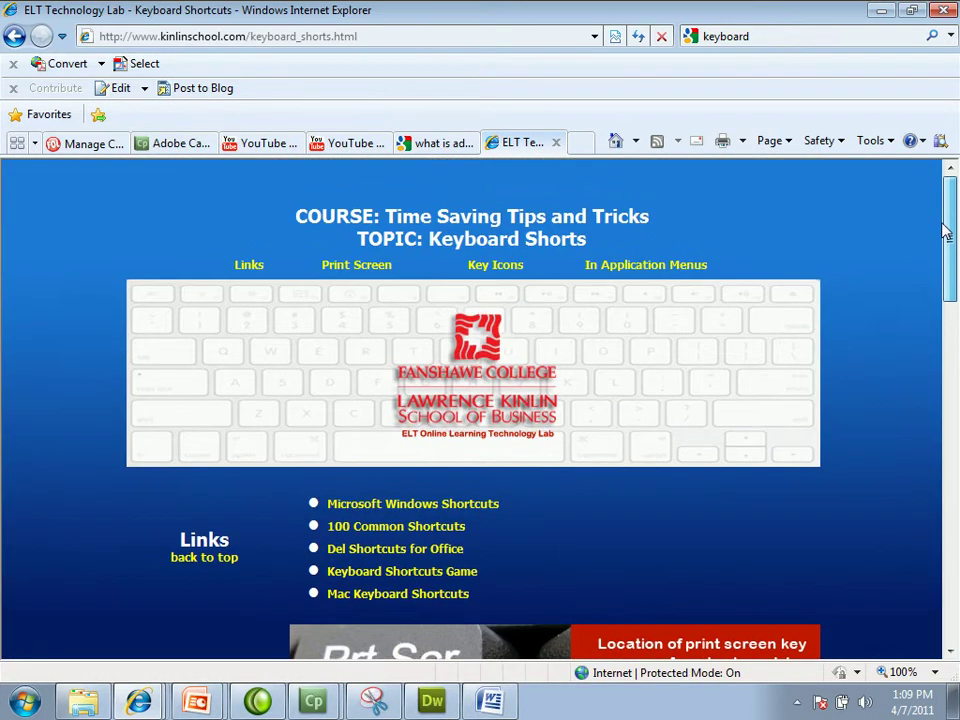
left_click(180, 36)
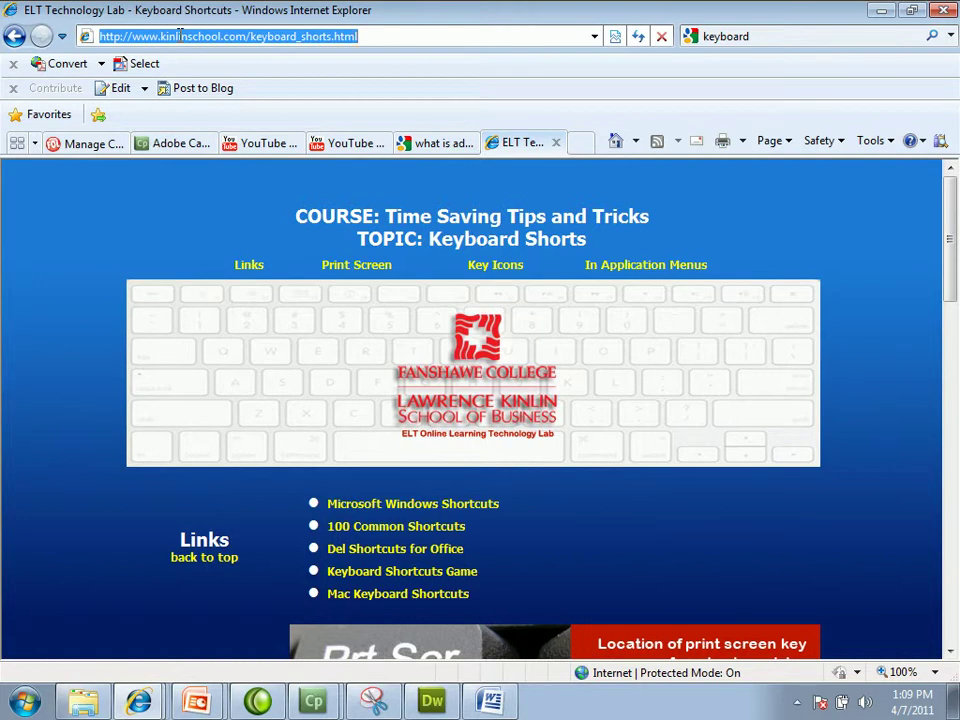
- Cycle through the open windows and switch to Adobe Dreamweaver CS5
key("alt+Tab")
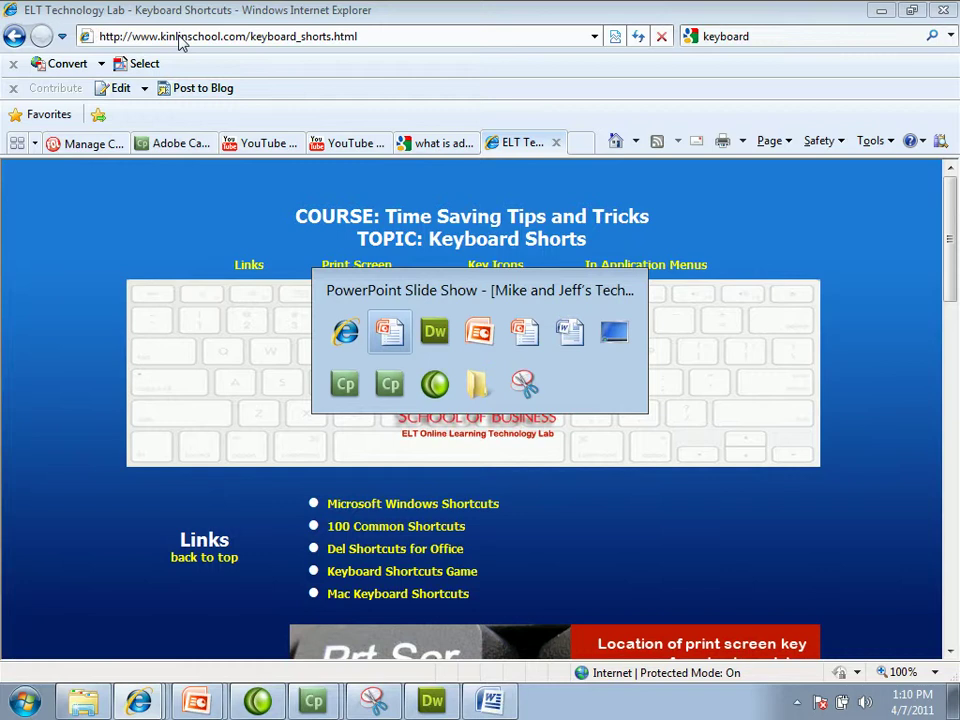
key("alt+Tab")
key("alt+Tab")
key("alt+Tab")
key("alt+Tab")
key("alt+Tab")
key("alt+Tab")
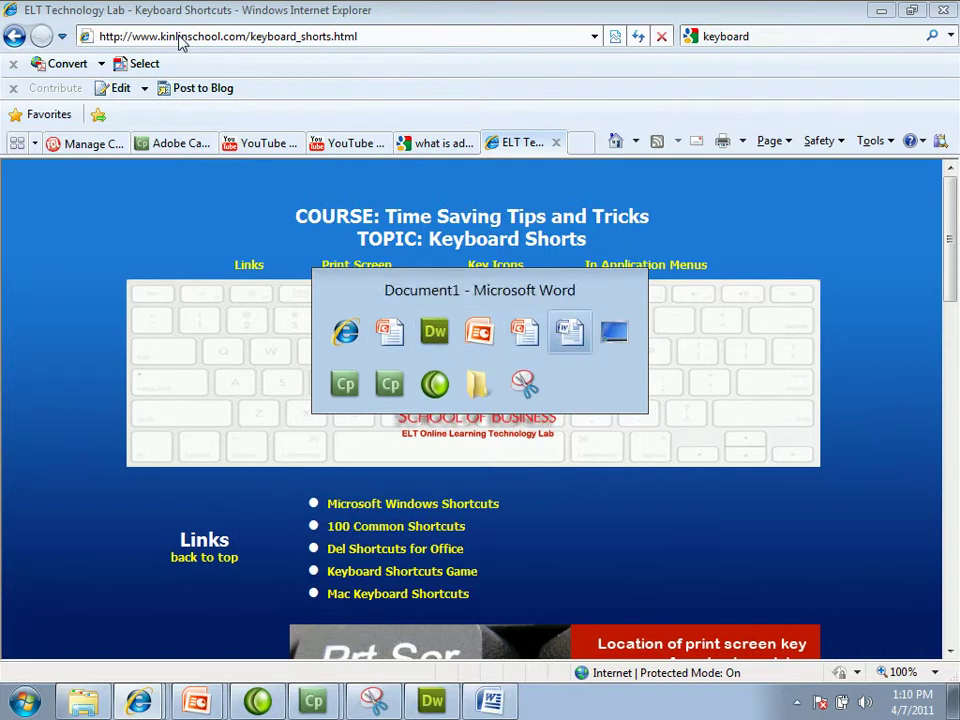
key("alt+Tab")
key("alt+Tab")
key("alt+Tab")
key("alt+Tab")
key("alt+Tab")
key("alt+Tab")
key("alt+Tab")
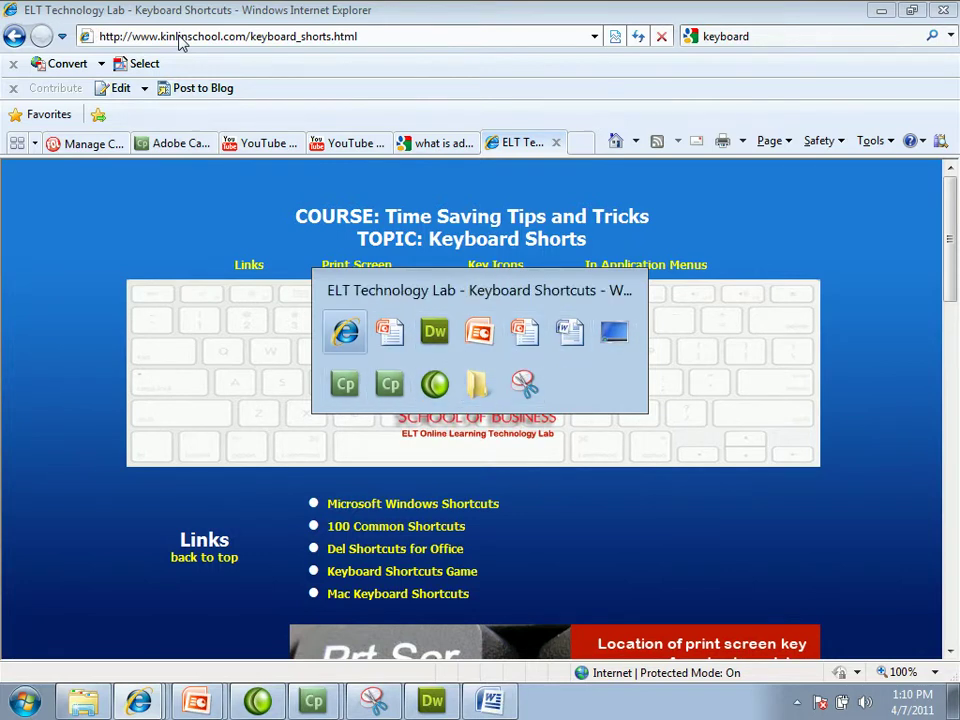
key("alt+Tab")
key("alt+Tab")
key("alt+Tab")
key("alt+Tab")
key("alt+Tab")
key("alt+Tab")
key("alt+Tab")
key("alt+Tab")
key("alt+Tab")
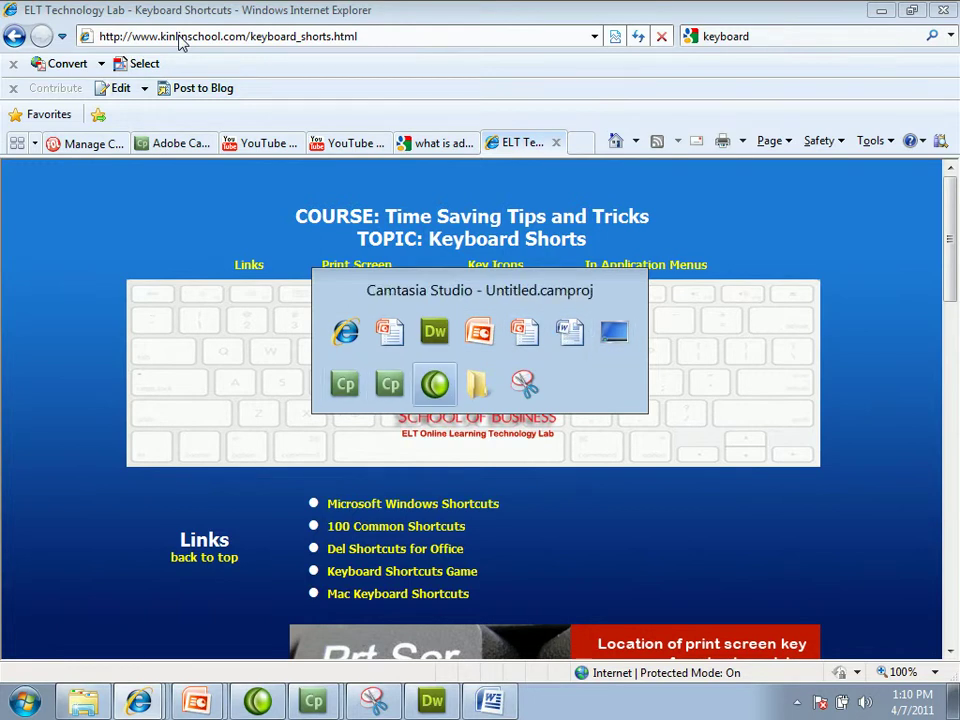
key("alt+Tab")
key("alt+Tab")
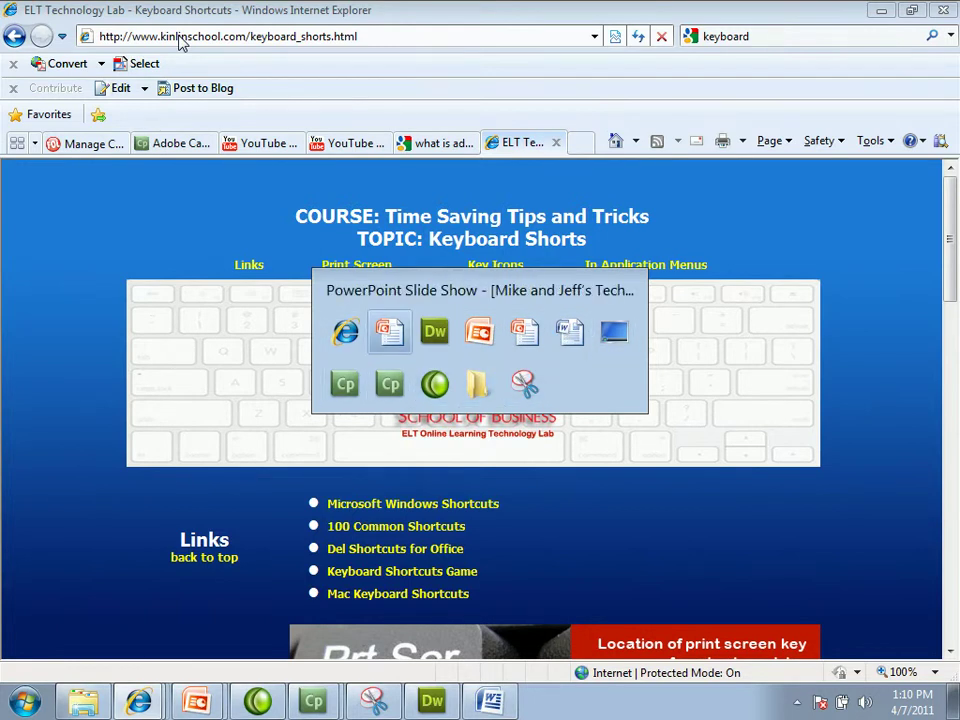
key("alt+Tab")
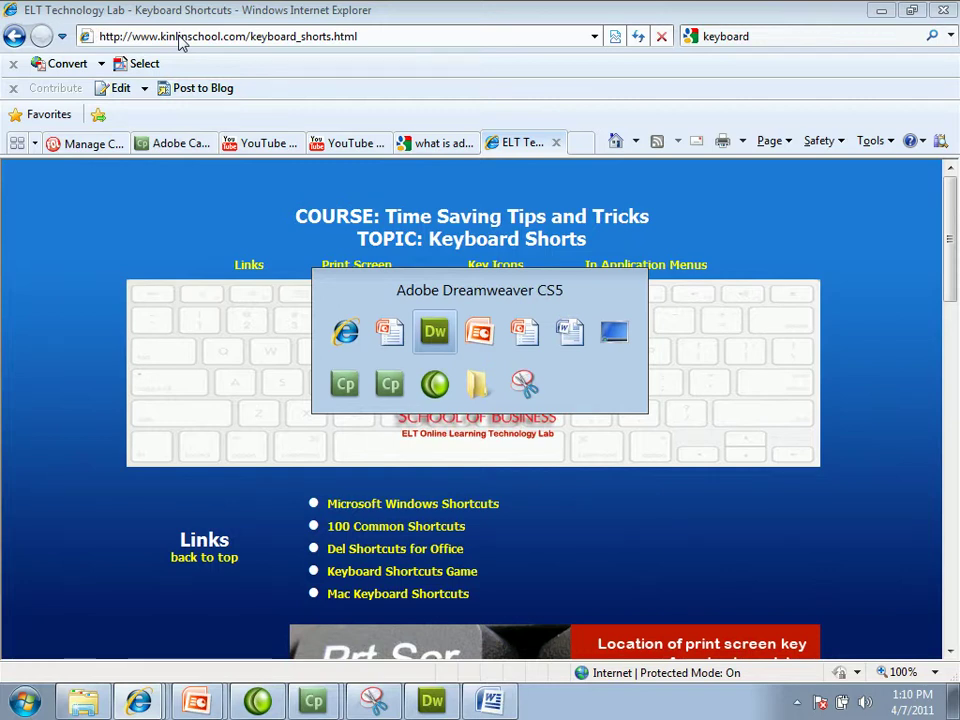
key("alt+Tab")
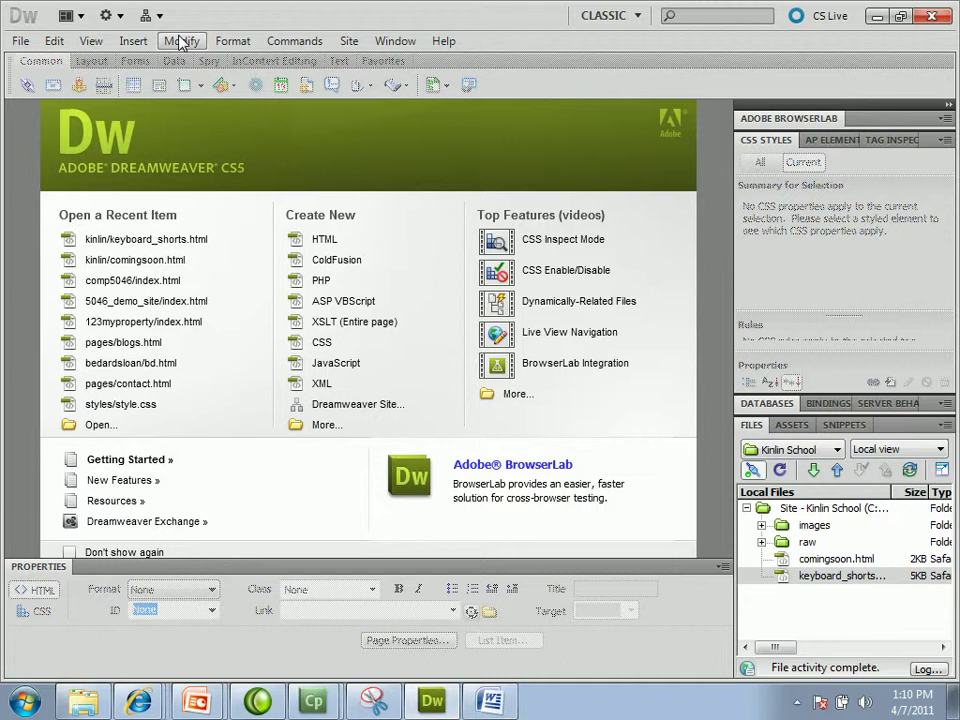
key("alt+Tab")
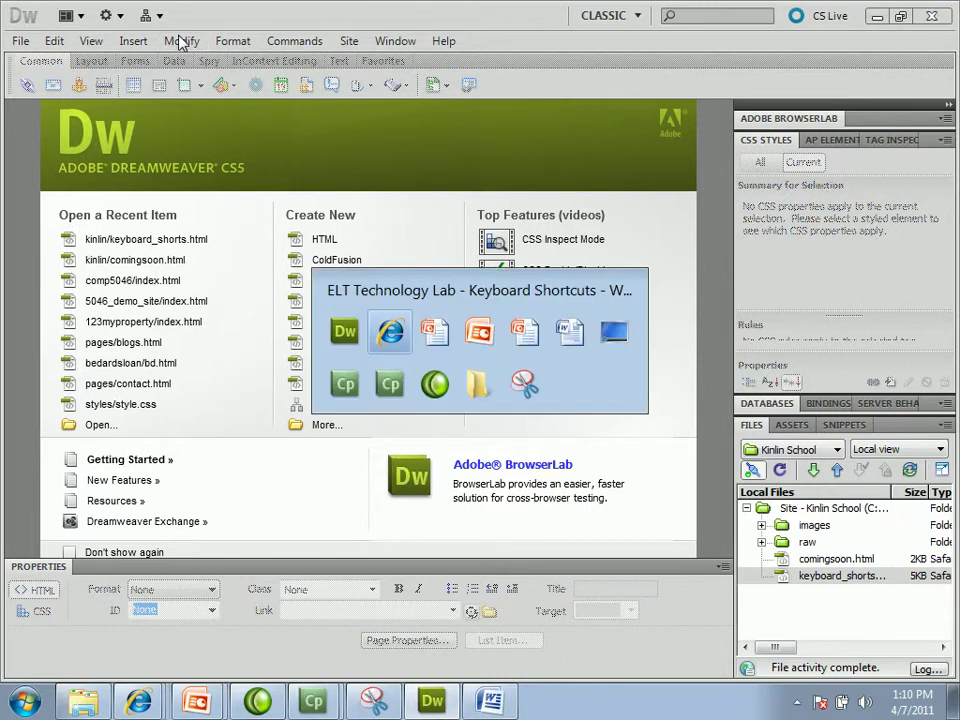
key("alt+Tab")
key("alt+Tab")
key("alt+Tab")
key("alt+Tab")
key("alt+Tab")
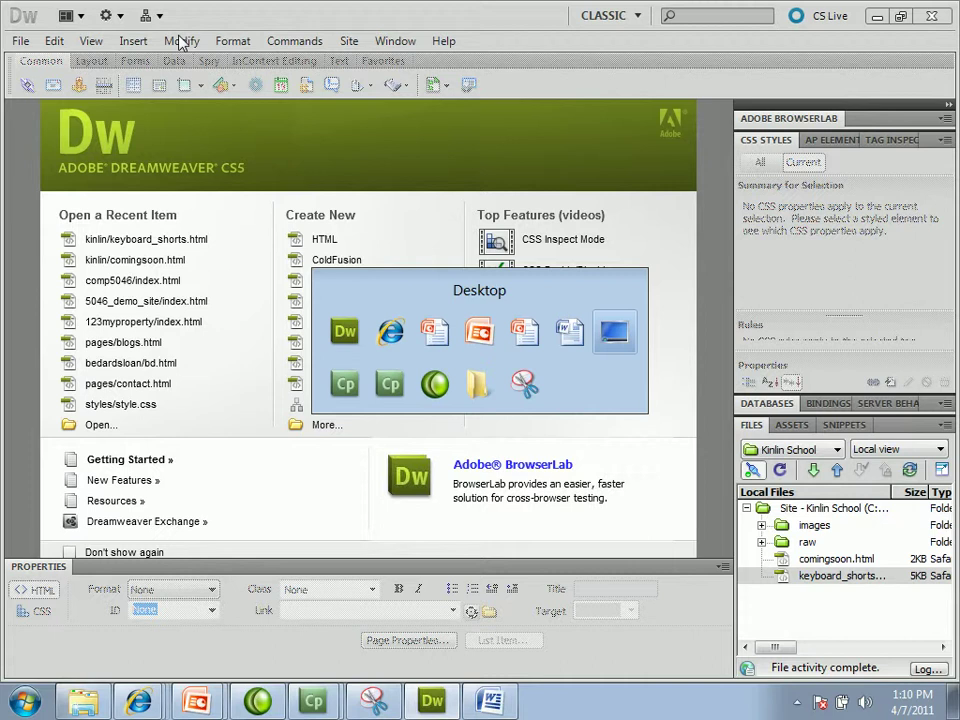
key("Escape")
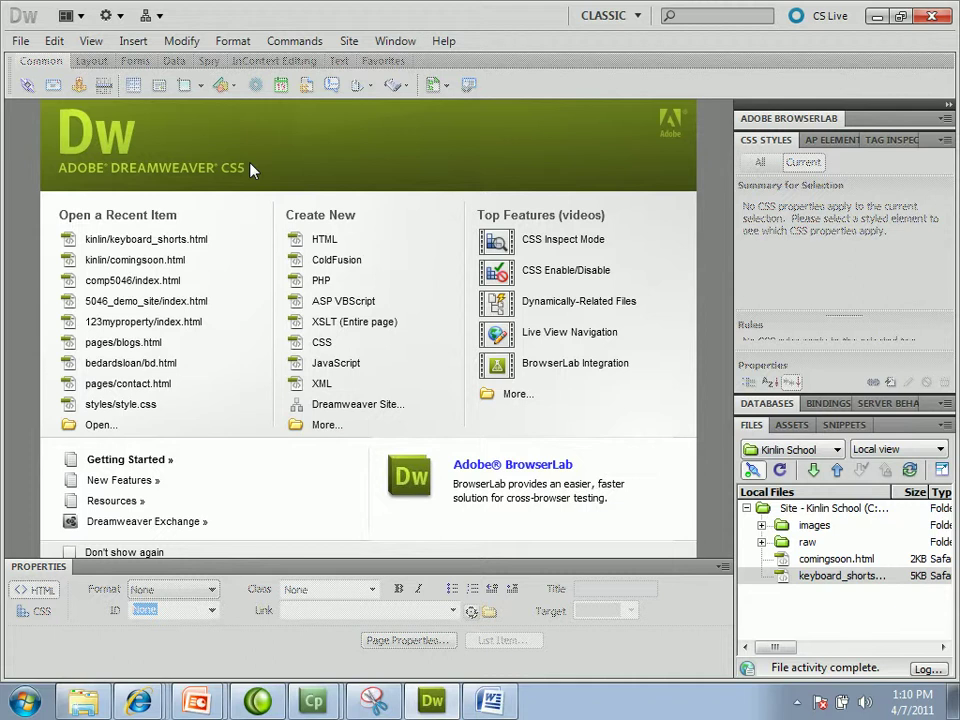
- Examine the keyboard shortcuts listed beside the file commands and switch to the blank Word document
left_click(19, 44)
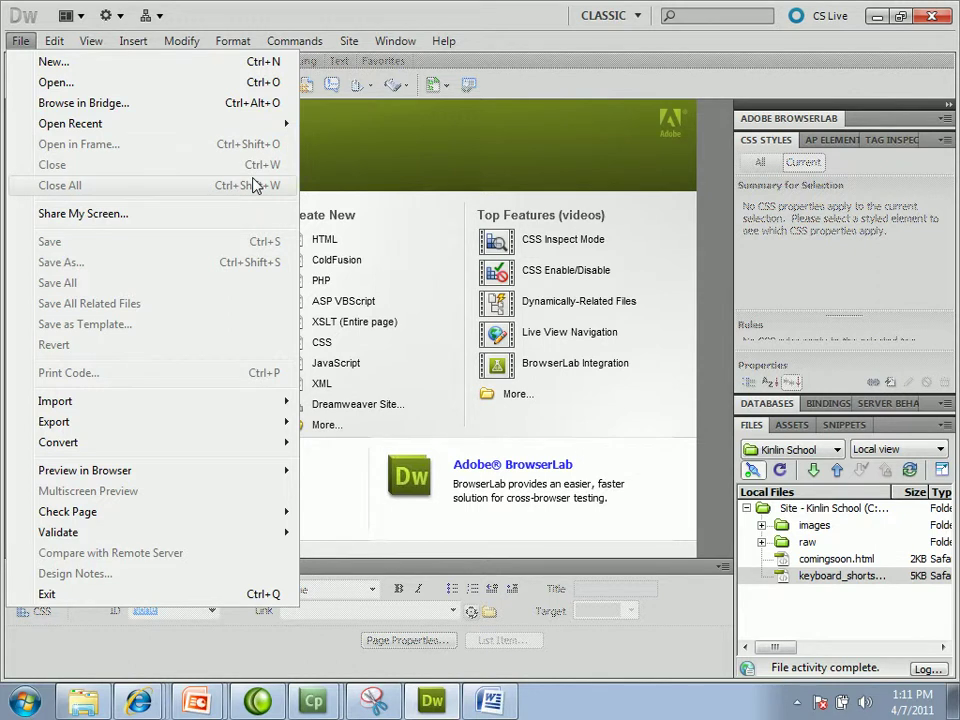
left_click(493, 704)
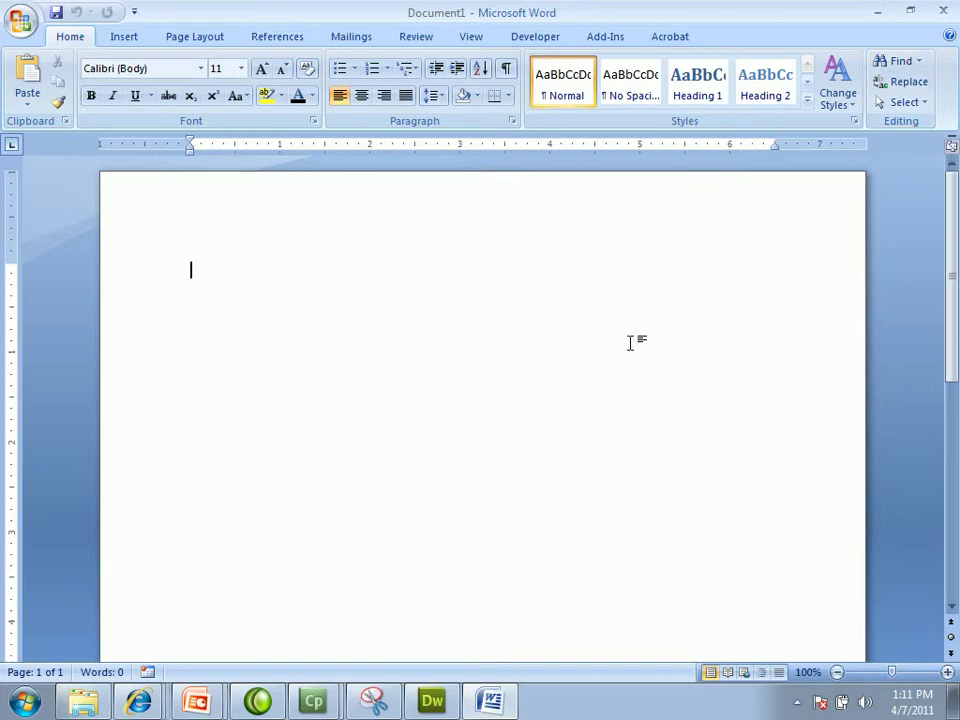
- Switch to Internet Explorer and open a new browser tab
key("alt+Tab")
key("alt+Tab")
left_click(581, 143)
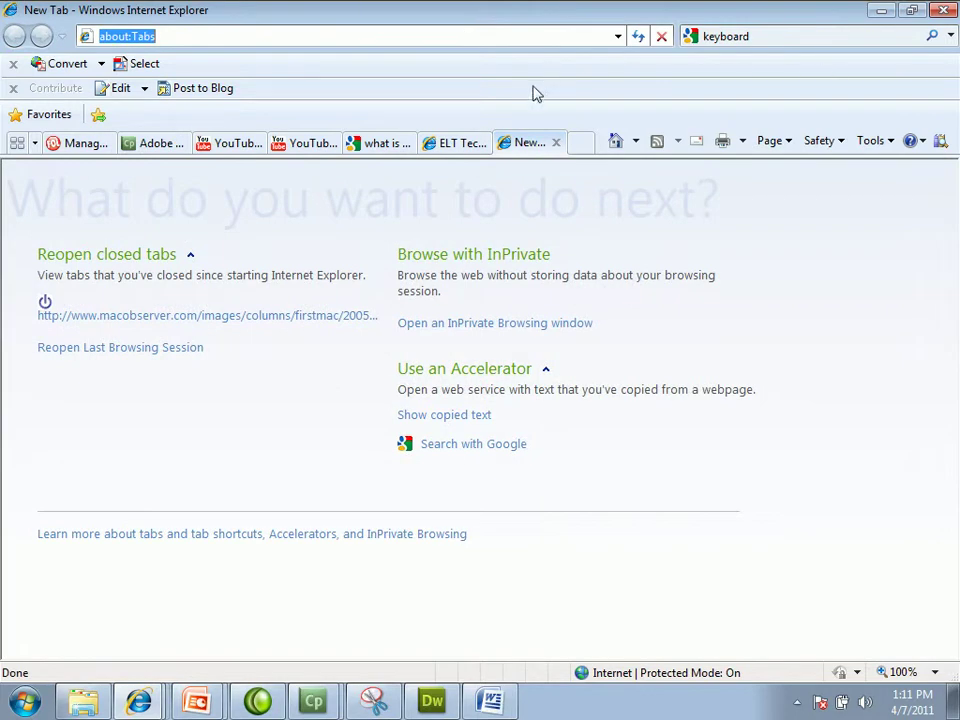
type("FORD")
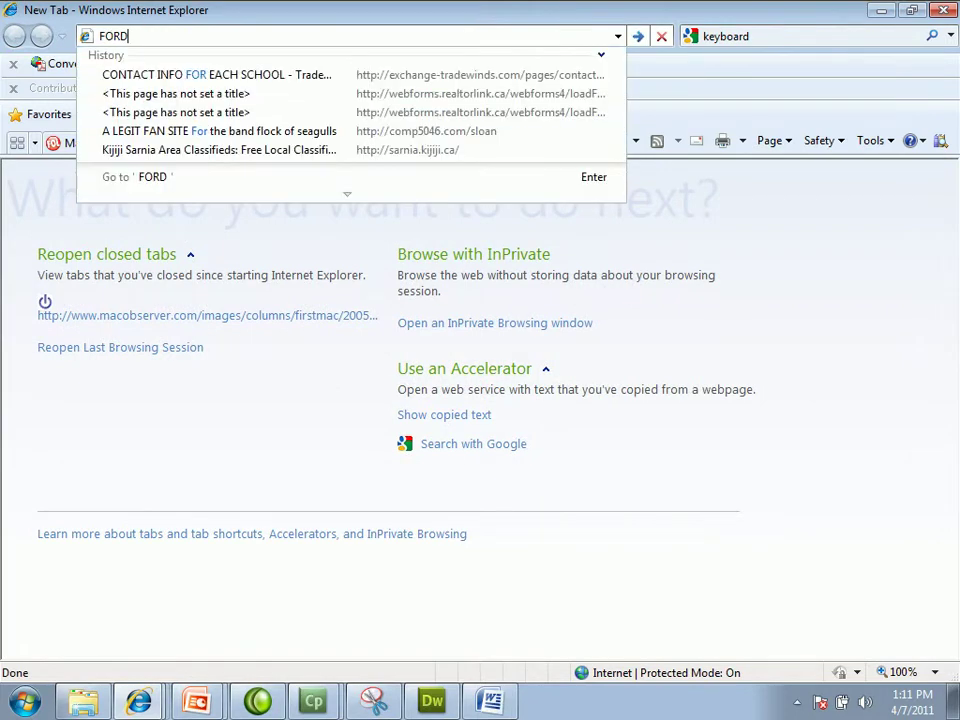
key("BackSpace")
key("BackSpace")
key("BackSpace")
key("BackSpace")
type("eb")
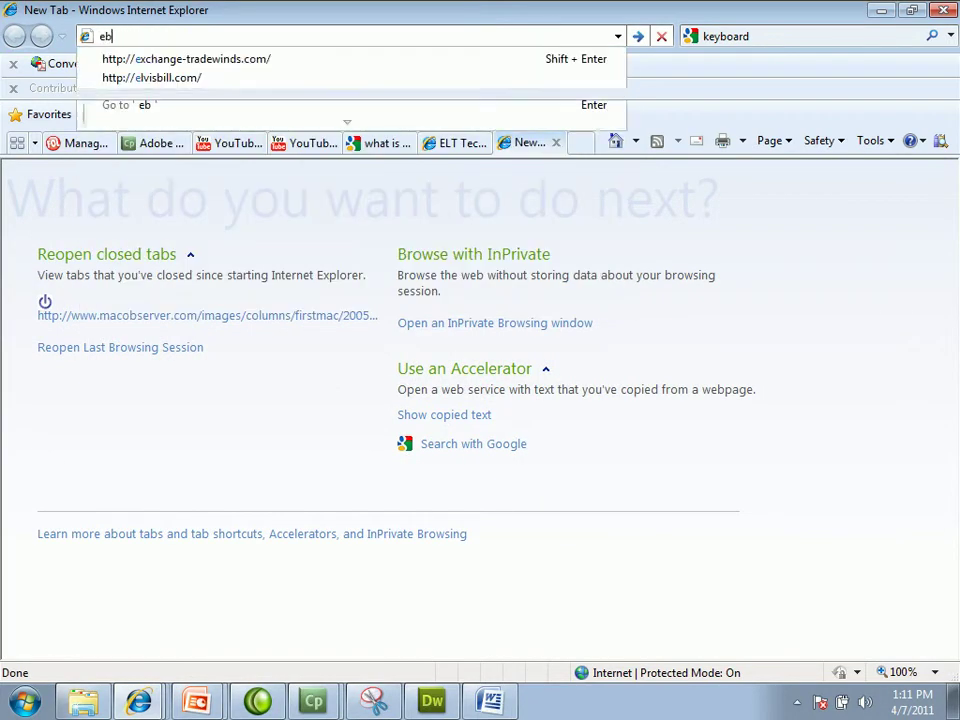
key("BackSpace")
key("BackSpace")
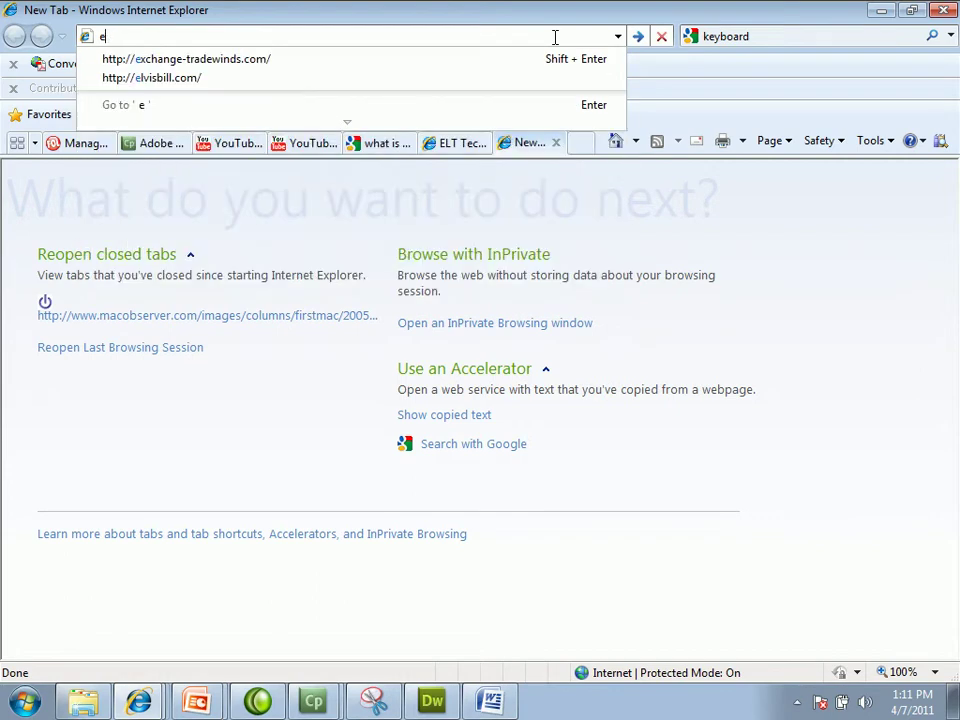
- Look up londonontario.ca and open the City of London, Ontario Canada search result
type("london")
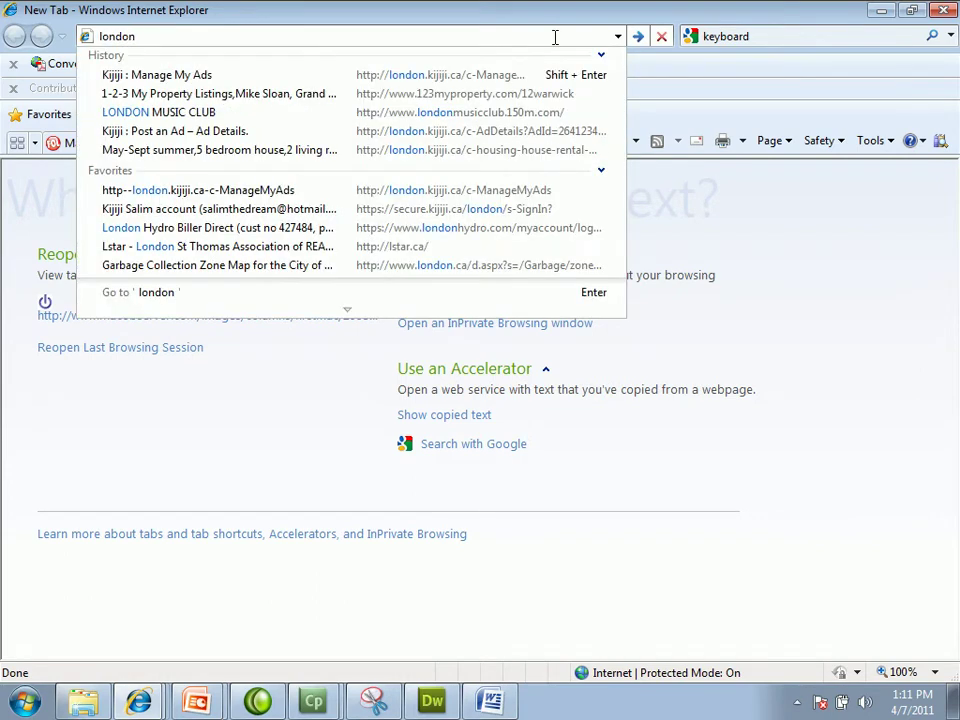
type("ontario.ca")
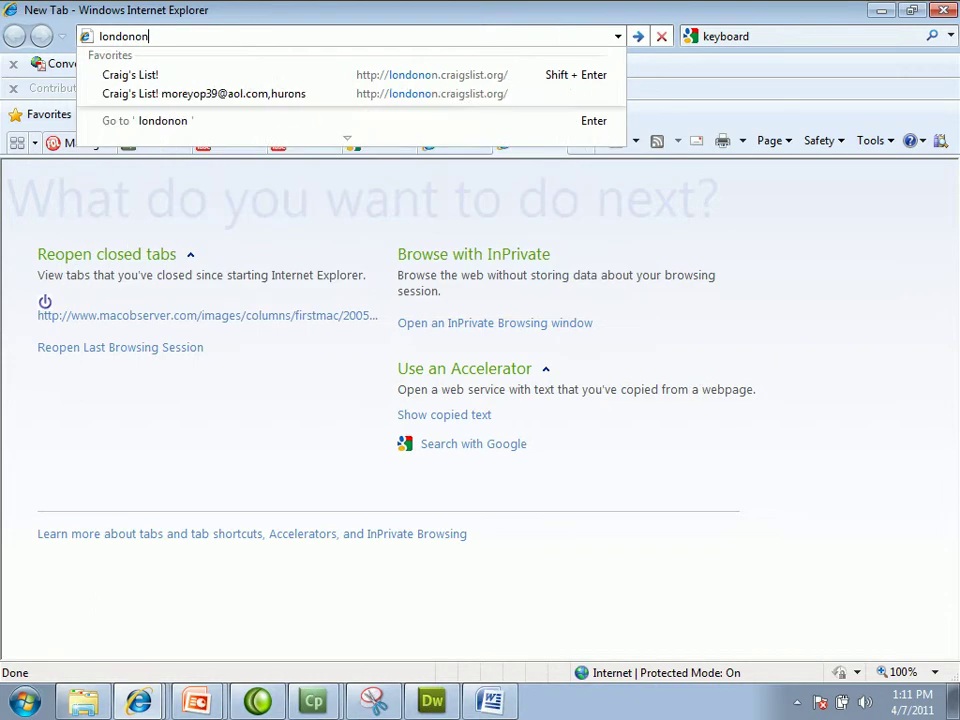
key("Return")
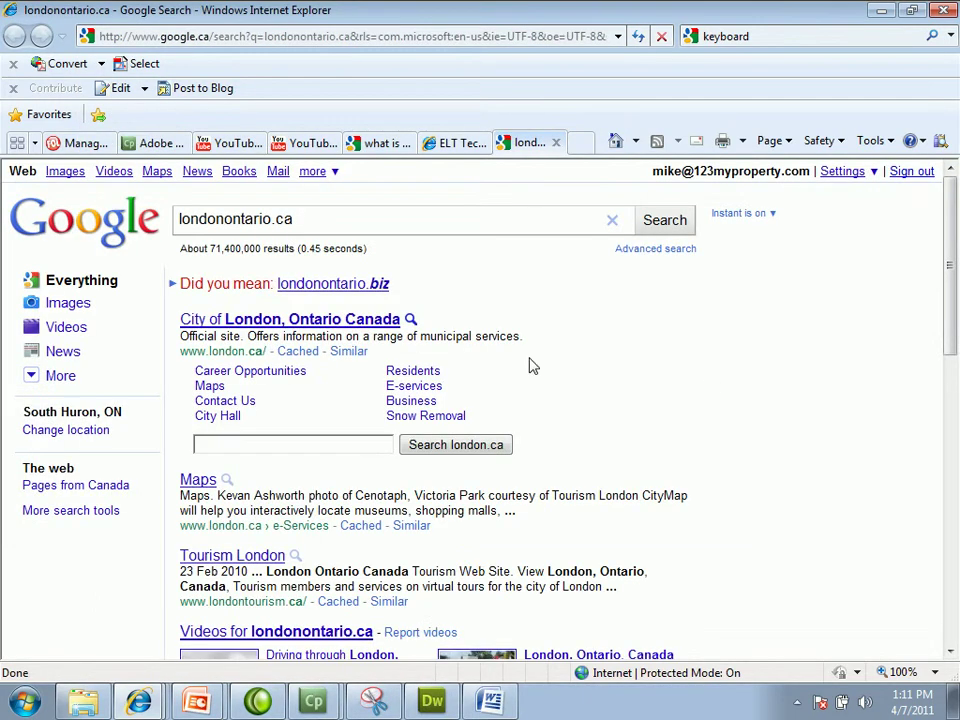
left_click(370, 321)
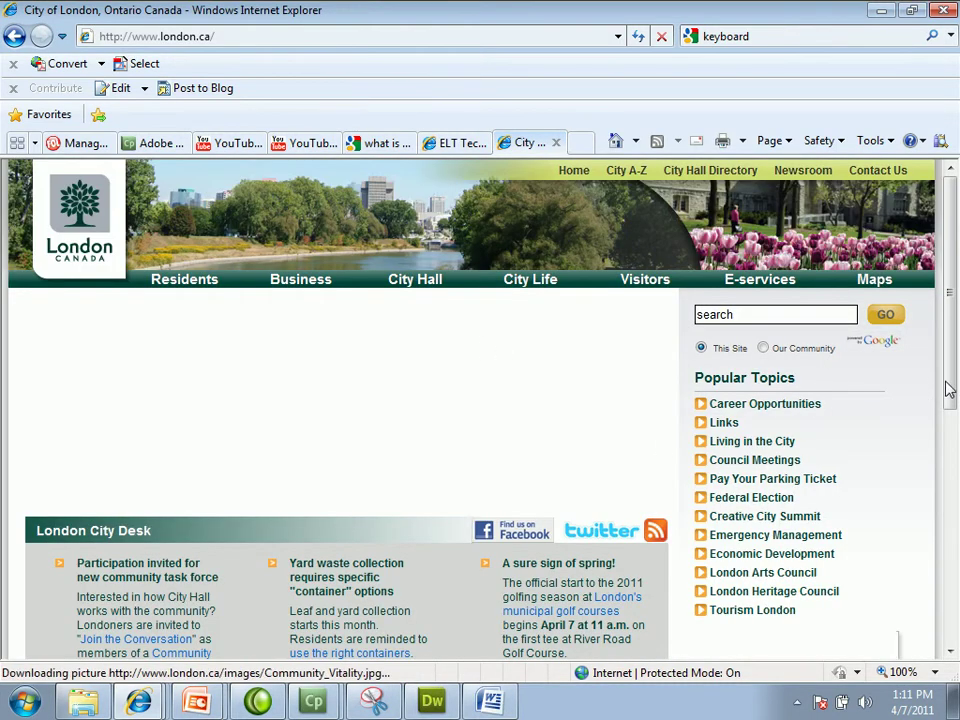
scroll(930, 429, "down", 2)
scroll(930, 429, "up", 2)
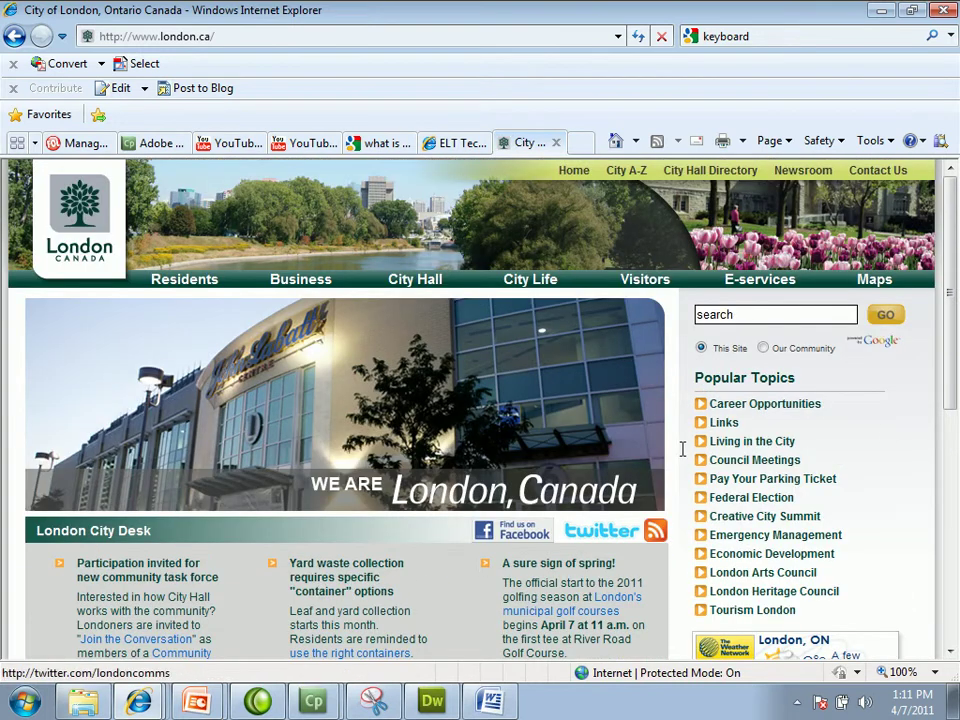
- Search the text of the City of London home page for the word "schedule"
left_click(783, 314)
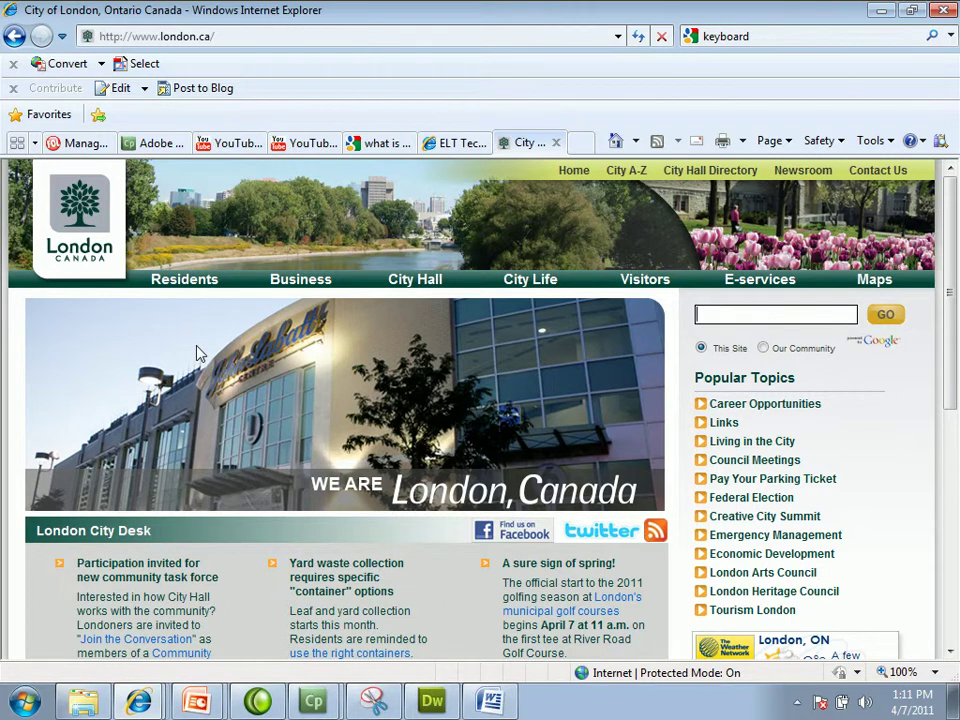
key("ctrl+f")
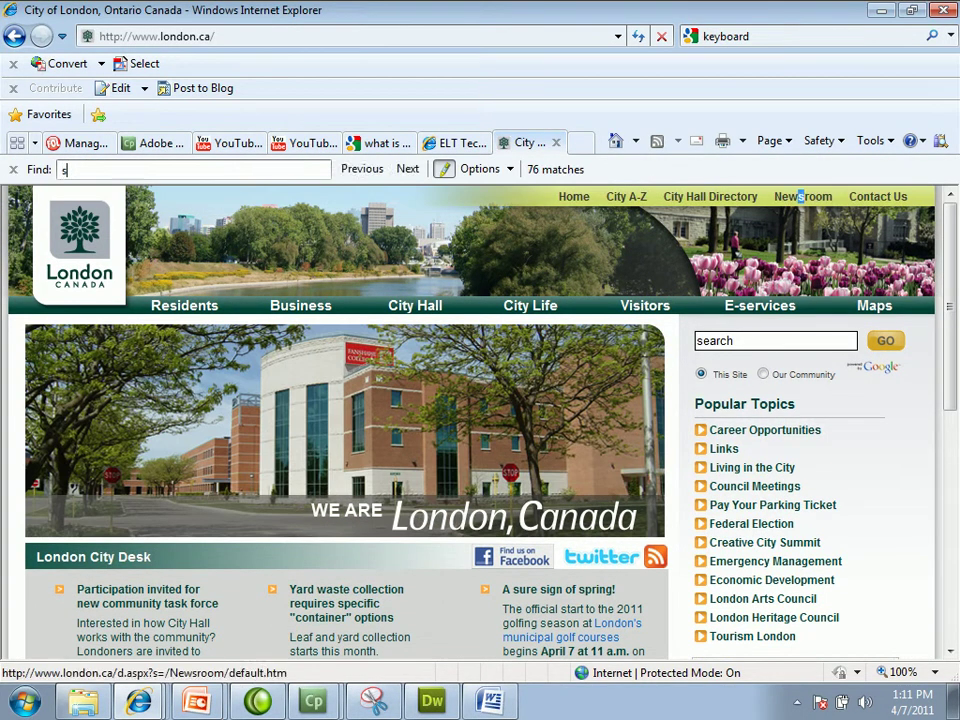
type("shedcule")
key("BackSpace")
key("BackSpace")
key("BackSpace")
key("BackSpace")
type("ule")
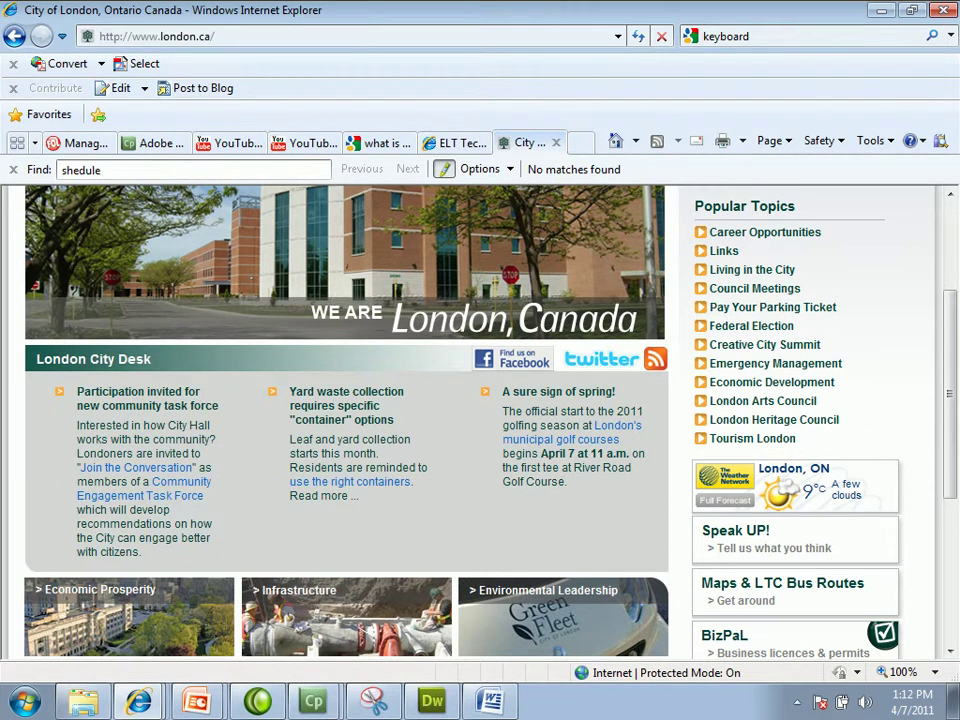
key("BackSpace")
key("BackSpace")
key("BackSpace")
key("BackSpace")
key("BackSpace")
key("BackSpace")
type("c")
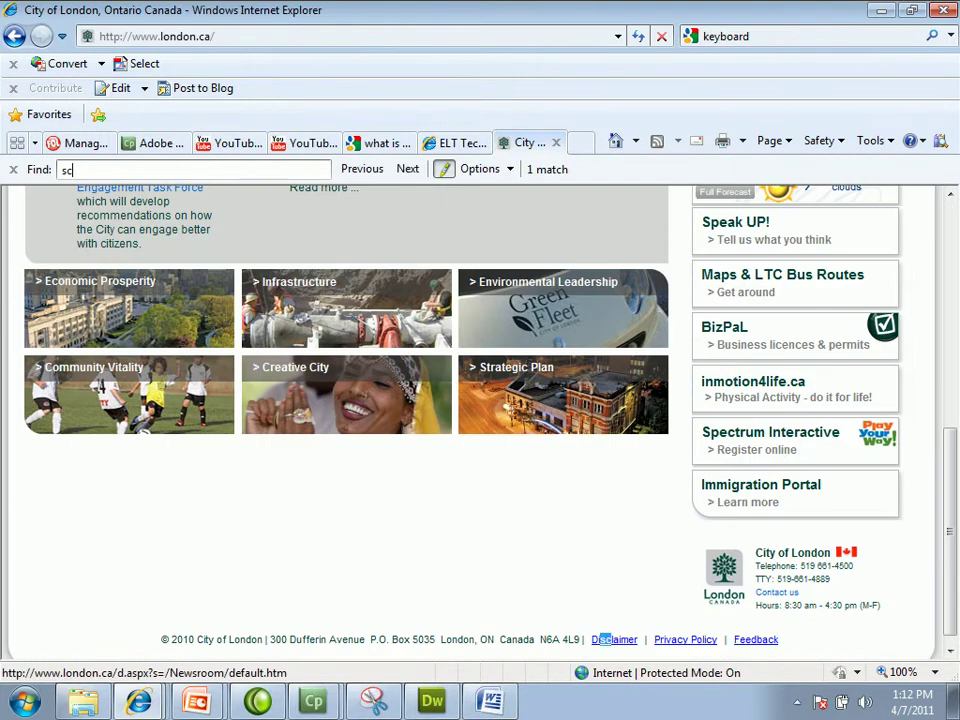
type("hedule")
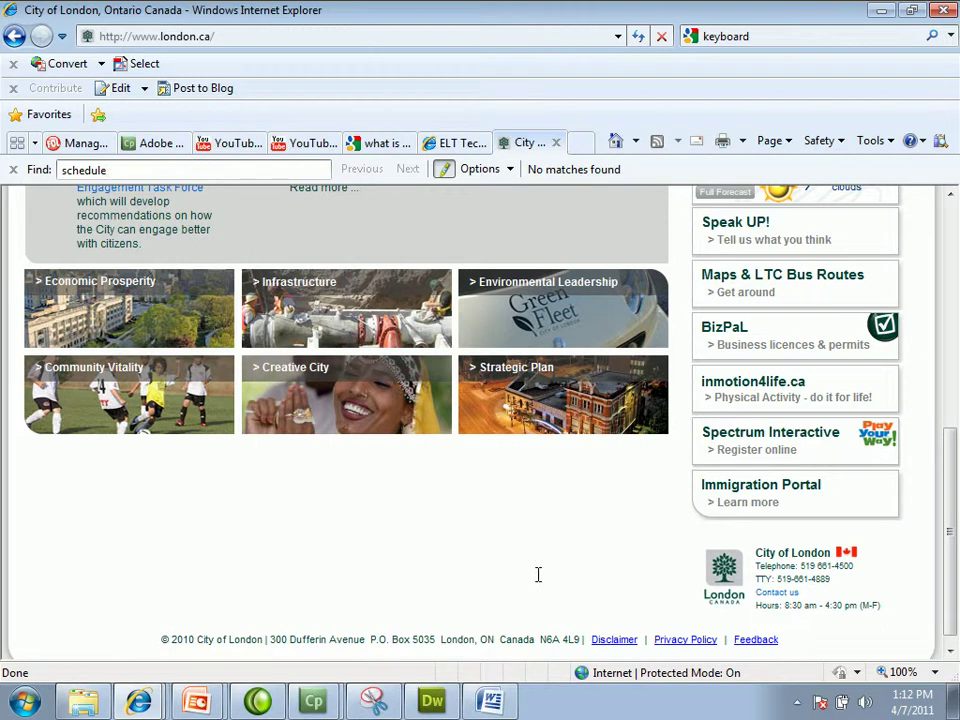
scroll(538, 574, "up", 5)
left_click(746, 340)
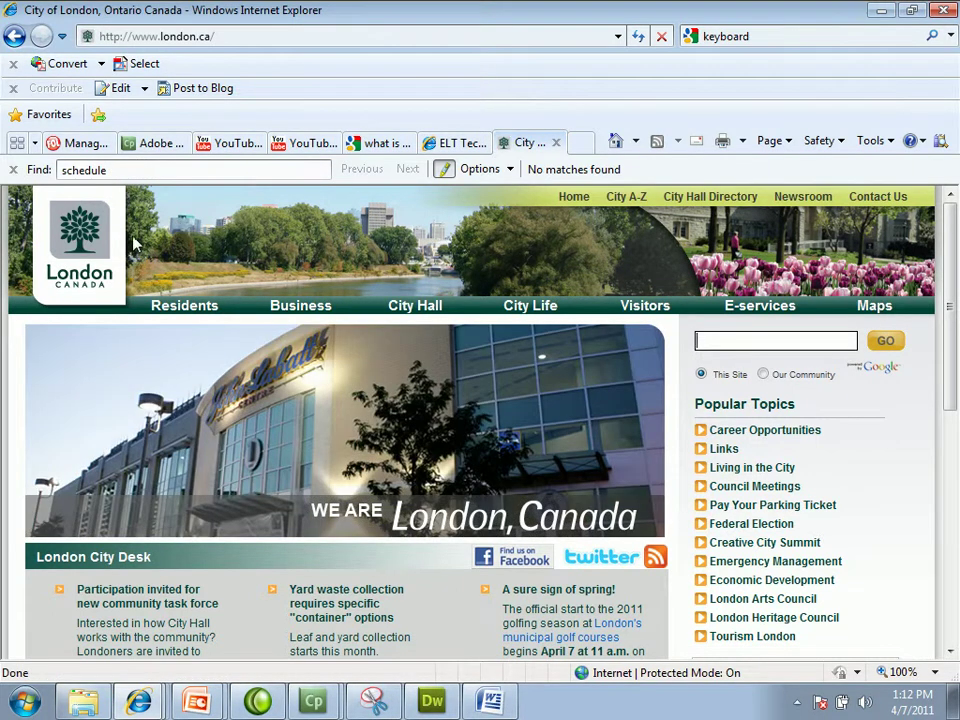
- Minimize the browser and Word windows and examine the keyboard shortcuts listed with Dreamweaver's edit commands
left_click(889, 10)
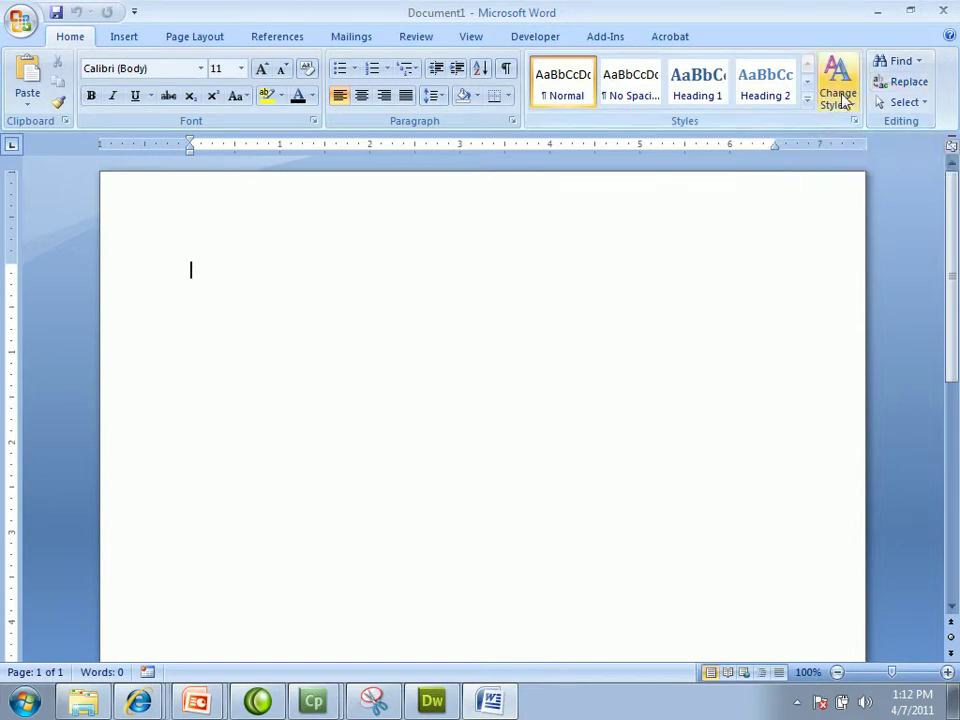
left_click(884, 11)
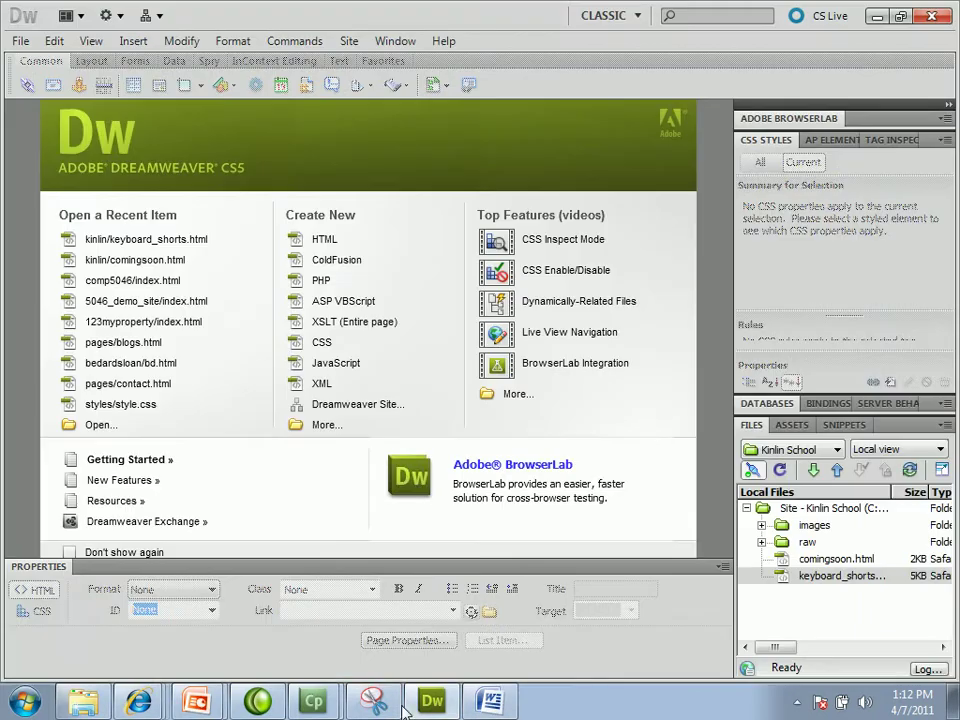
left_click(180, 42)
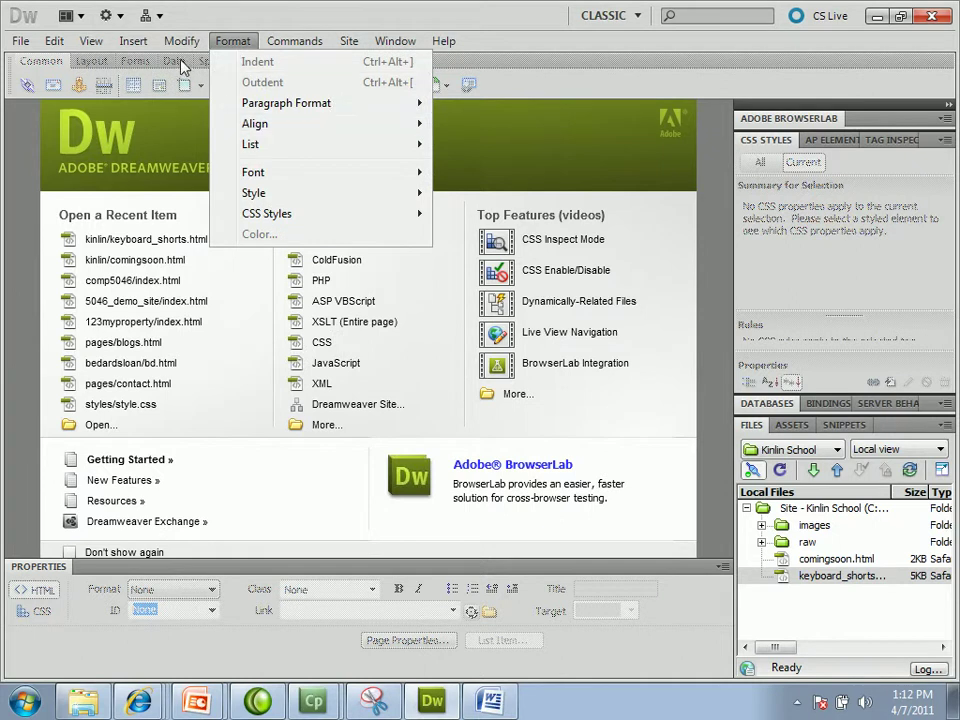
mouse_move(47, 44)
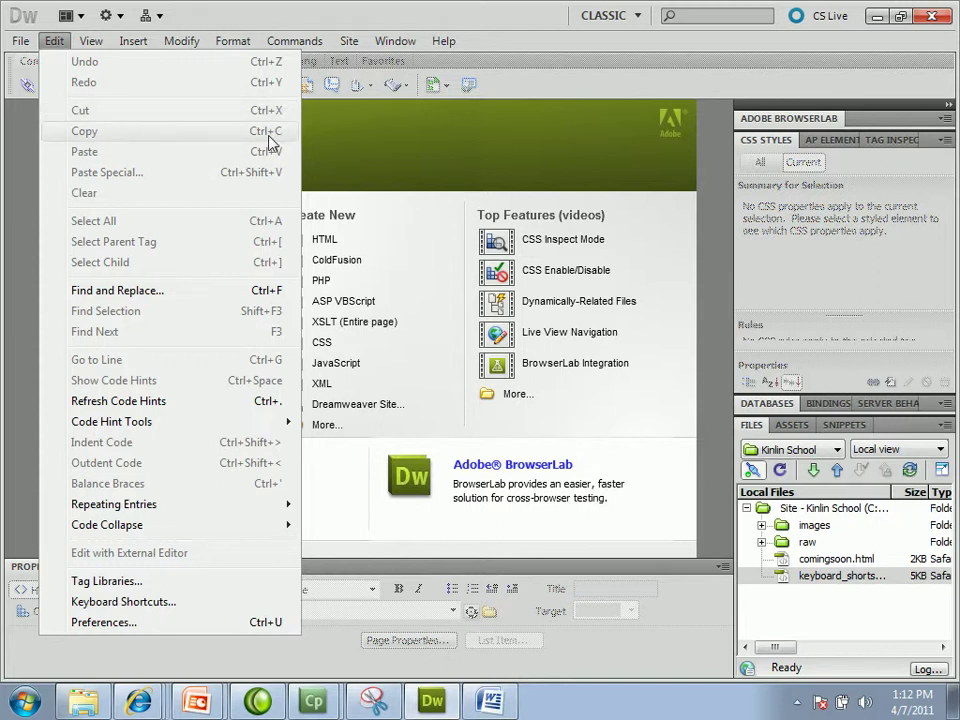
left_click(414, 12)
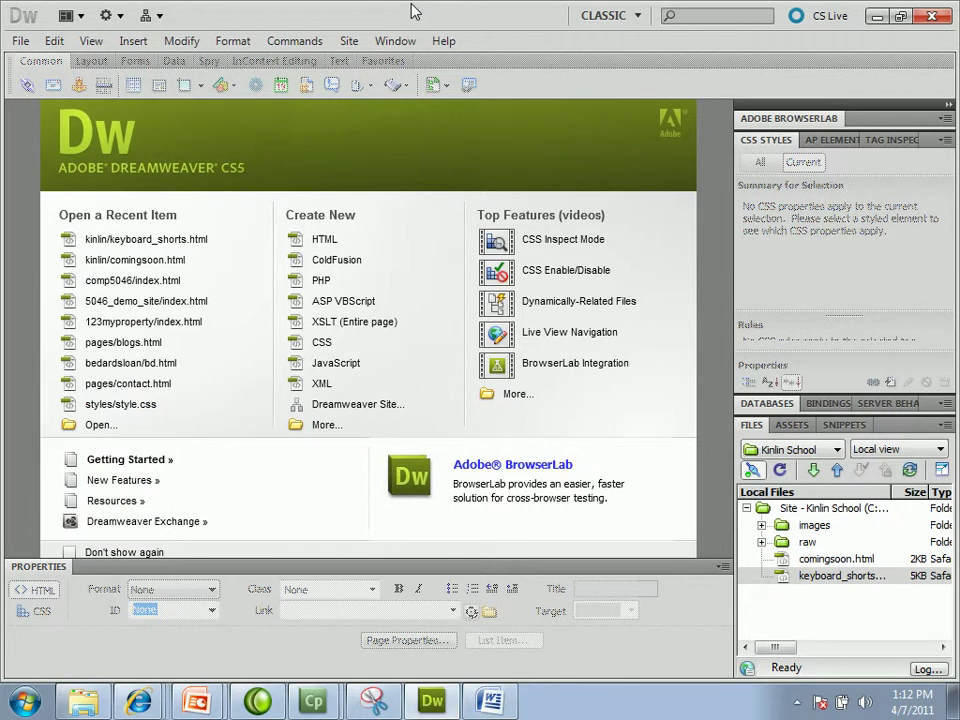
- Cycle through the open windows in the window switcher toward the PowerPoint slide show
key("alt+Tab")
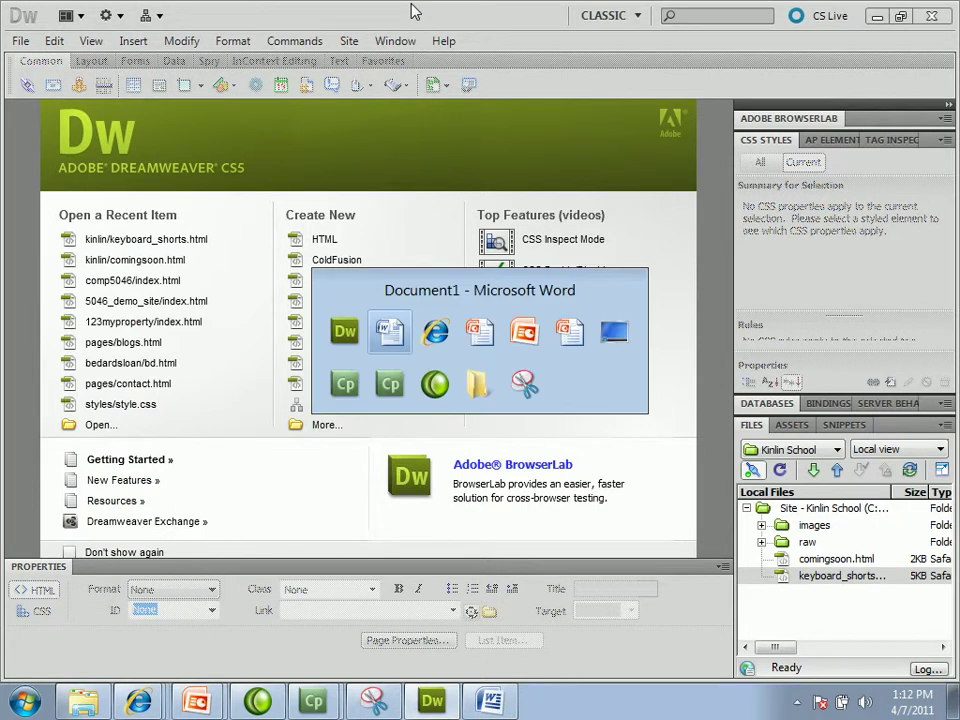
key("alt+Tab")
key("alt+Tab")
key("alt+Tab")
key("alt+Tab")
key("alt+Tab")
key("alt+Tab")
key("alt+Tab")
key("alt+Tab")
key("alt+Tab")
key("alt+Tab")
key("alt+Tab")
key("alt+Tab")
key("alt+Tab")
key("alt+Tab")
key("alt+Tab")
key("alt+Tab")
key("alt+Tab")
key("alt+Tab")
key("alt+Tab")
key("alt+Tab")
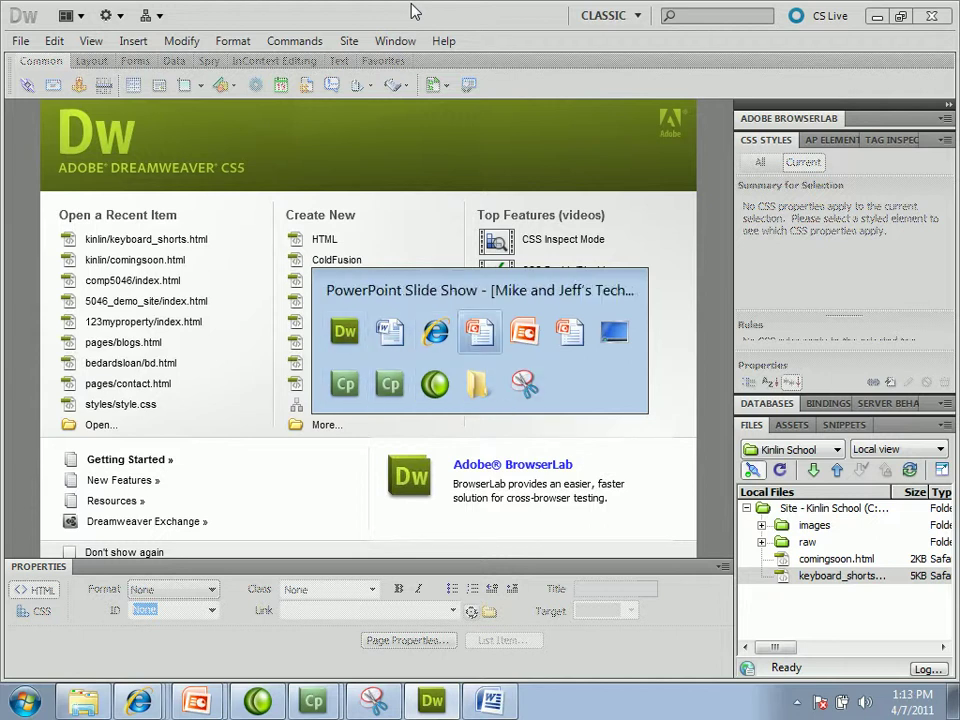